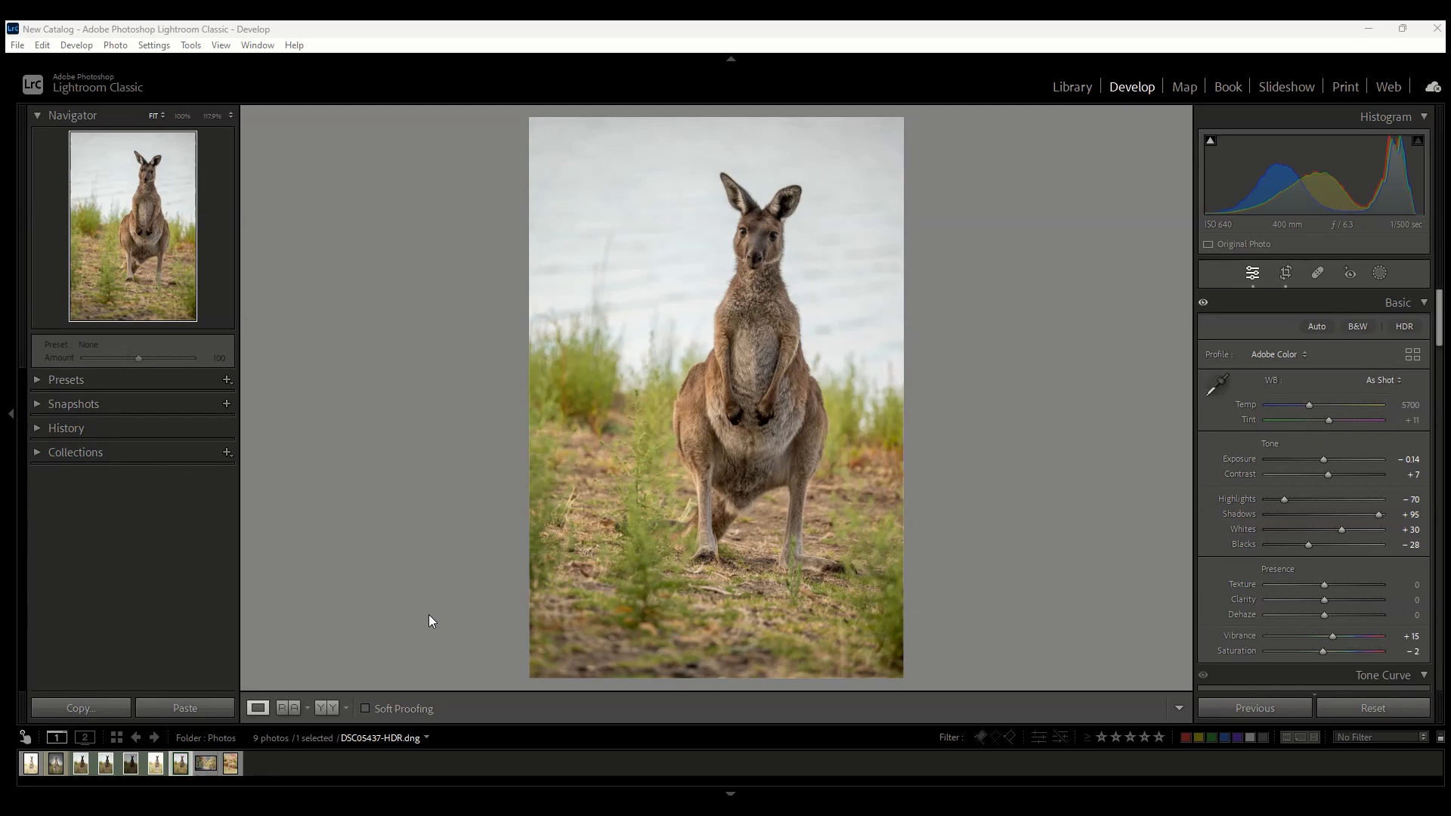
Open the full export settings for the selected kangaroo photo
right_click(183, 756)
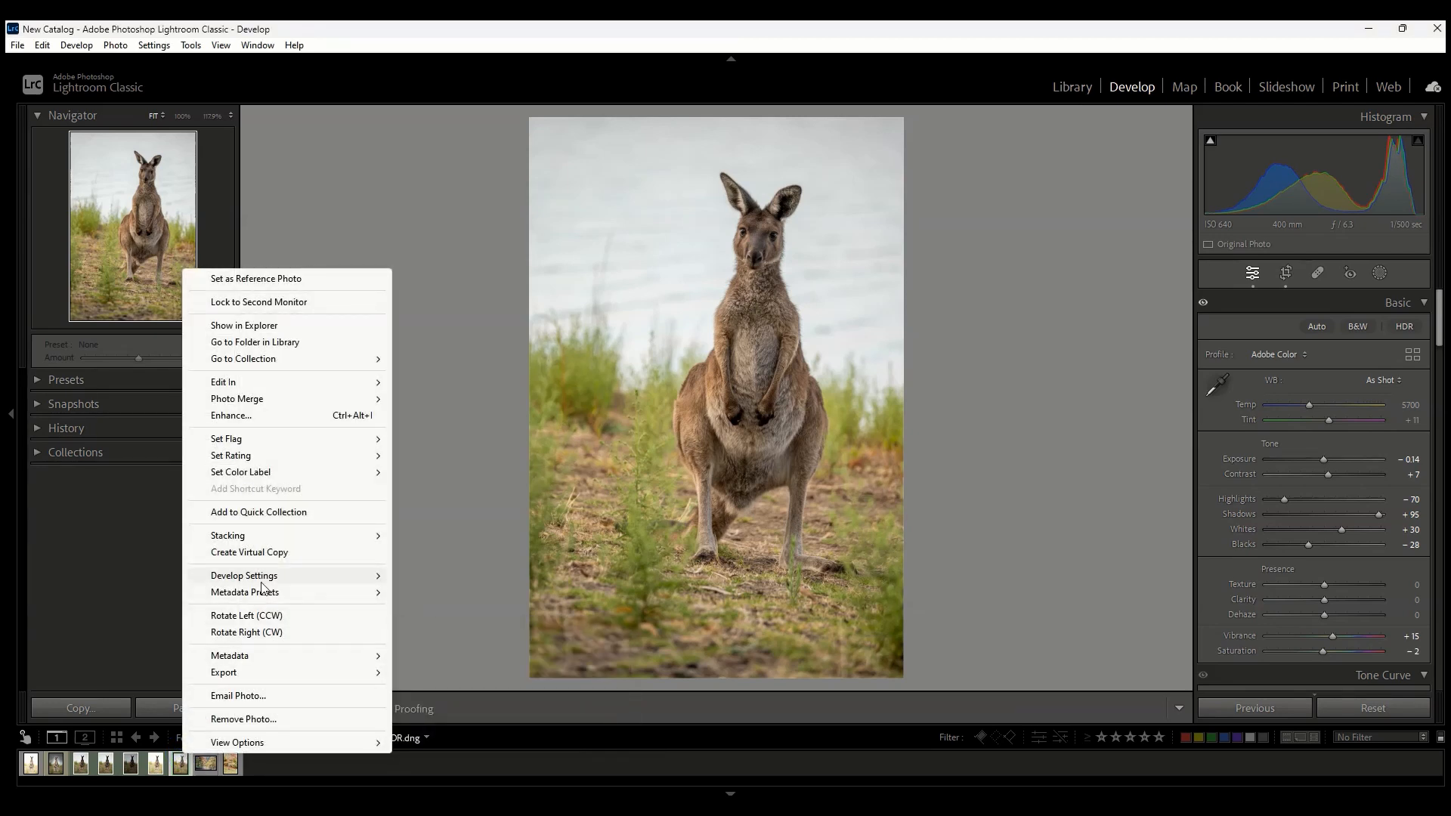
mouse_move(264, 581)
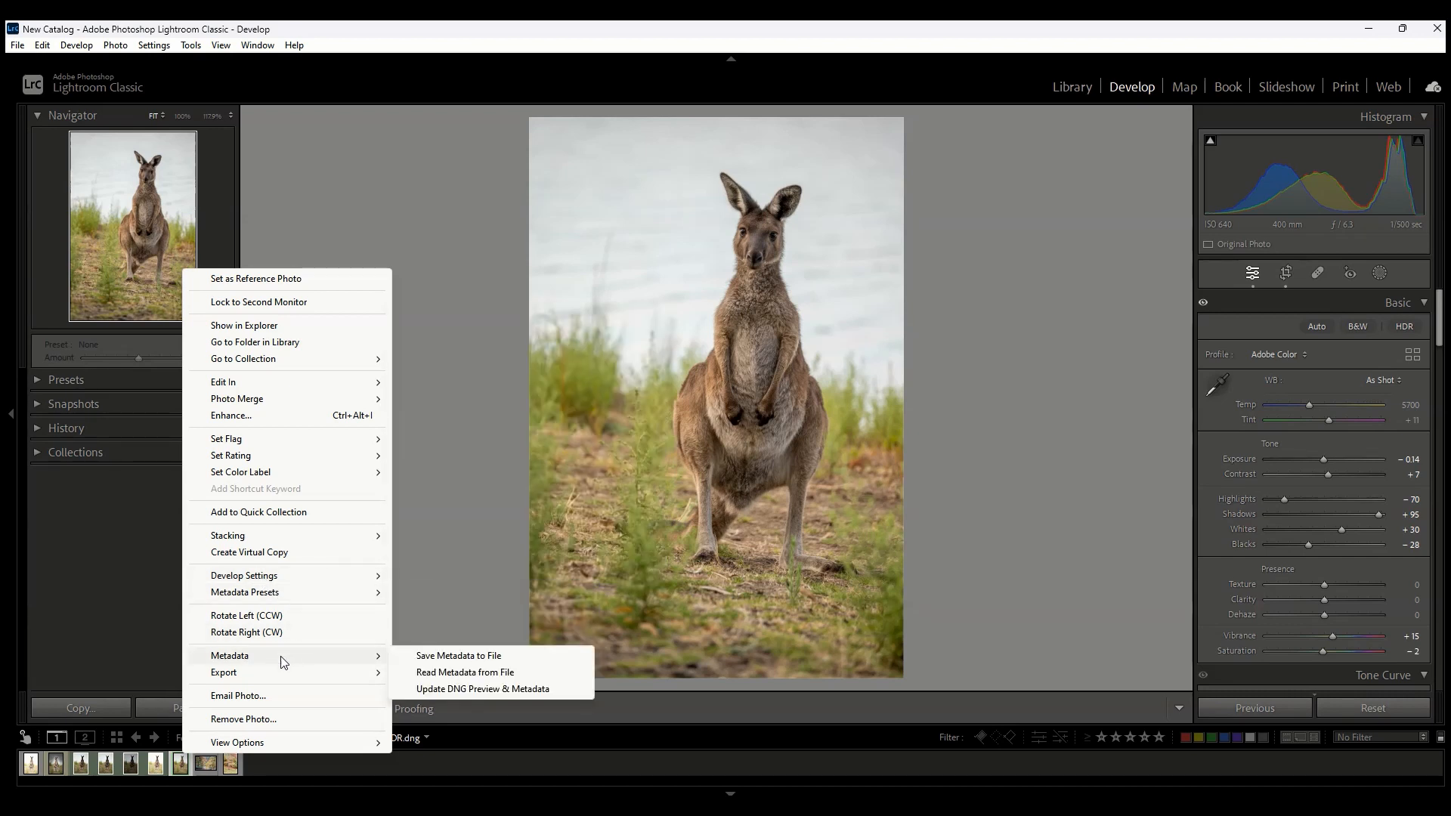
mouse_move(287, 677)
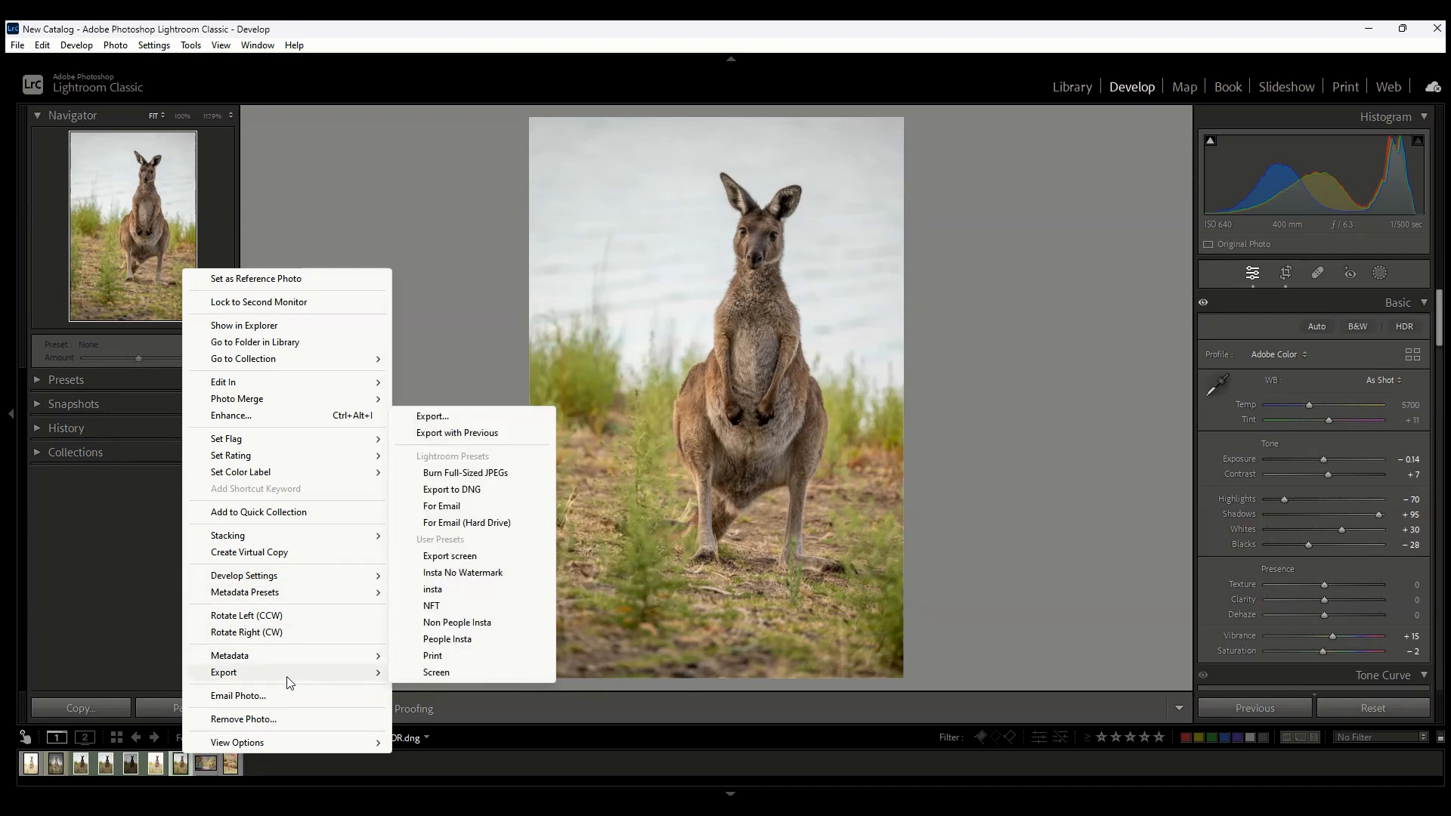
click(504, 420)
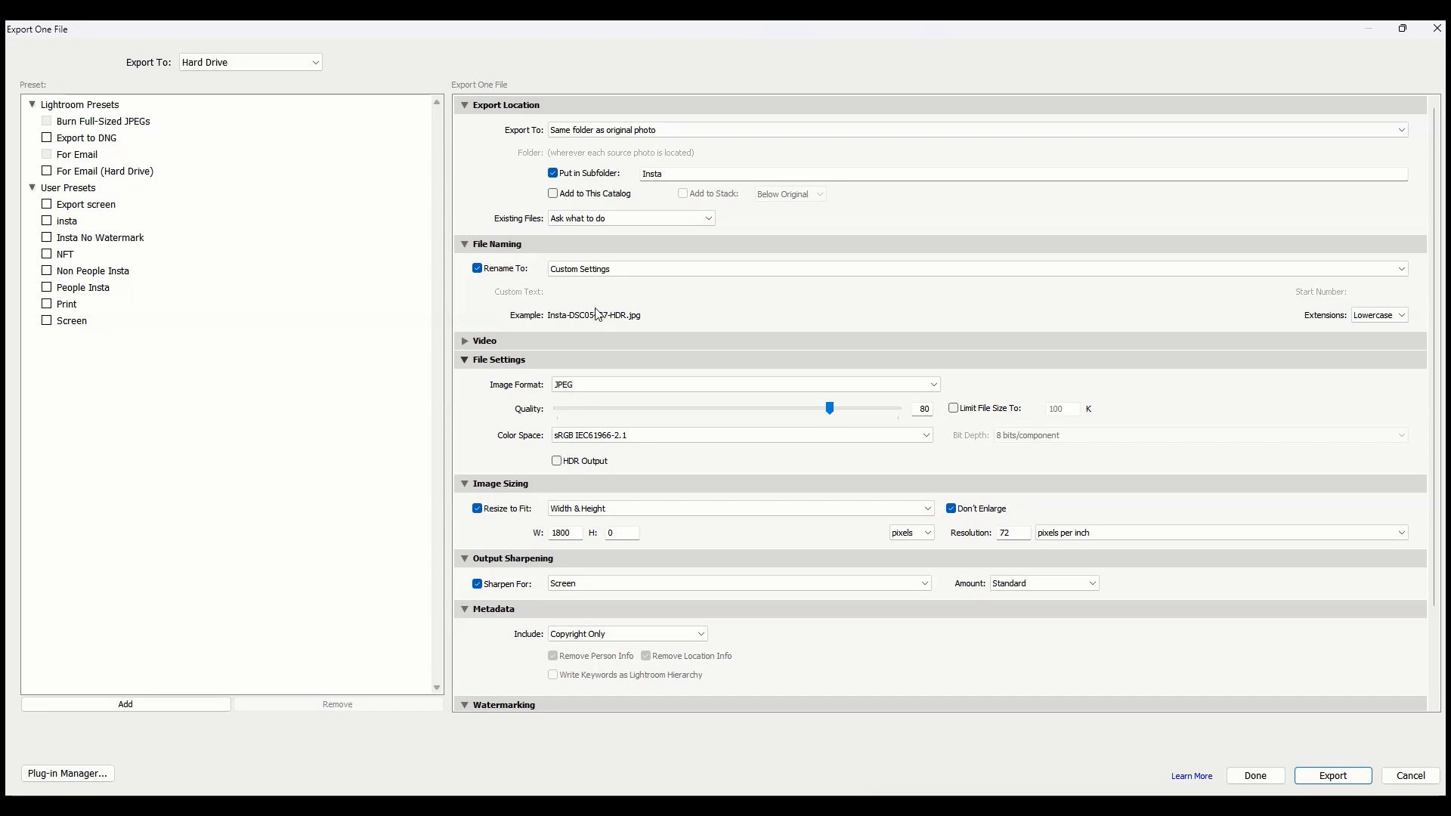
Resize the export to fit by Dimensions, with the first dimension set to 2500 pixels
drag(577, 534, 547, 535)
text(25)
click(750, 510)
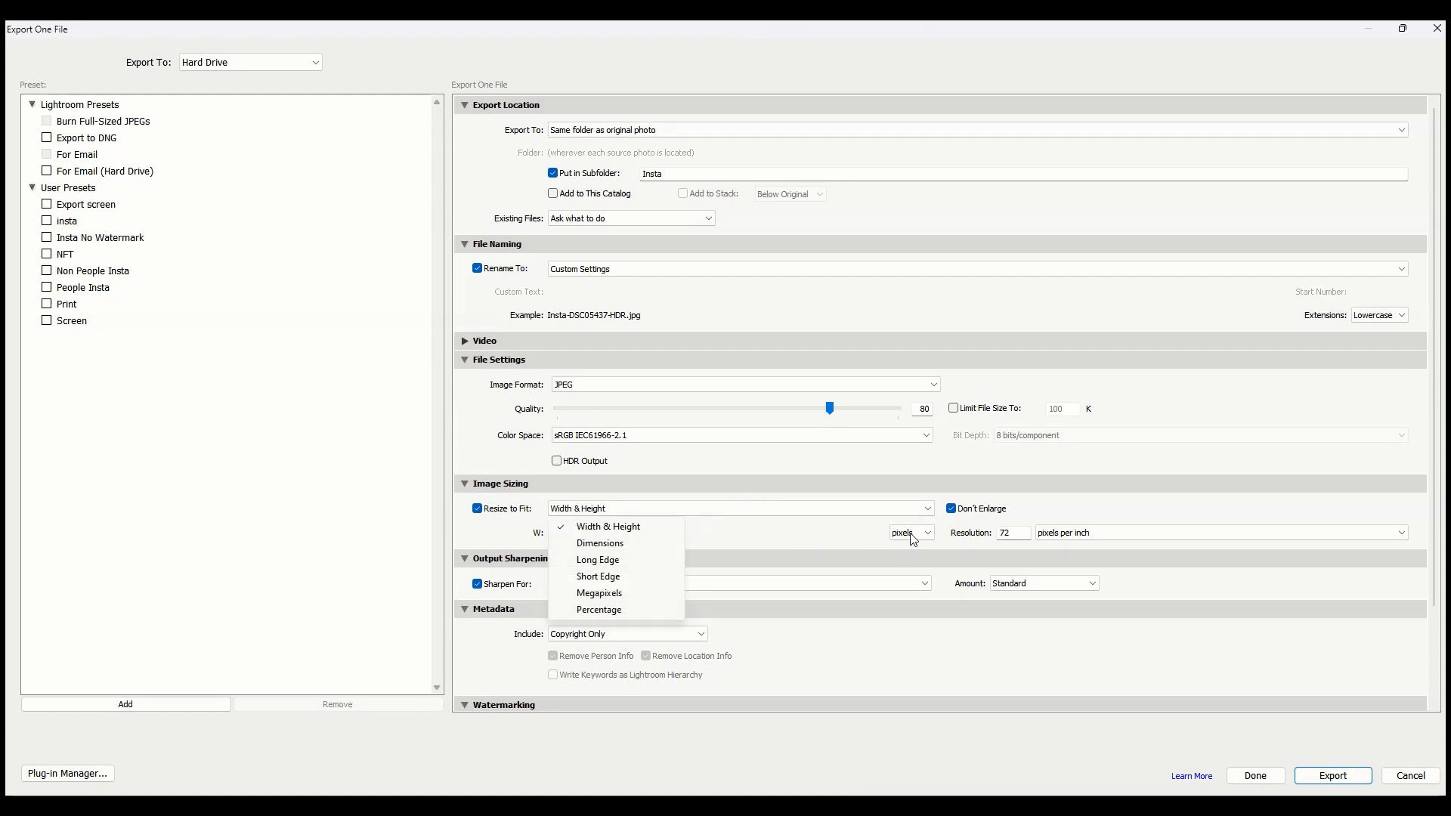
click(633, 544)
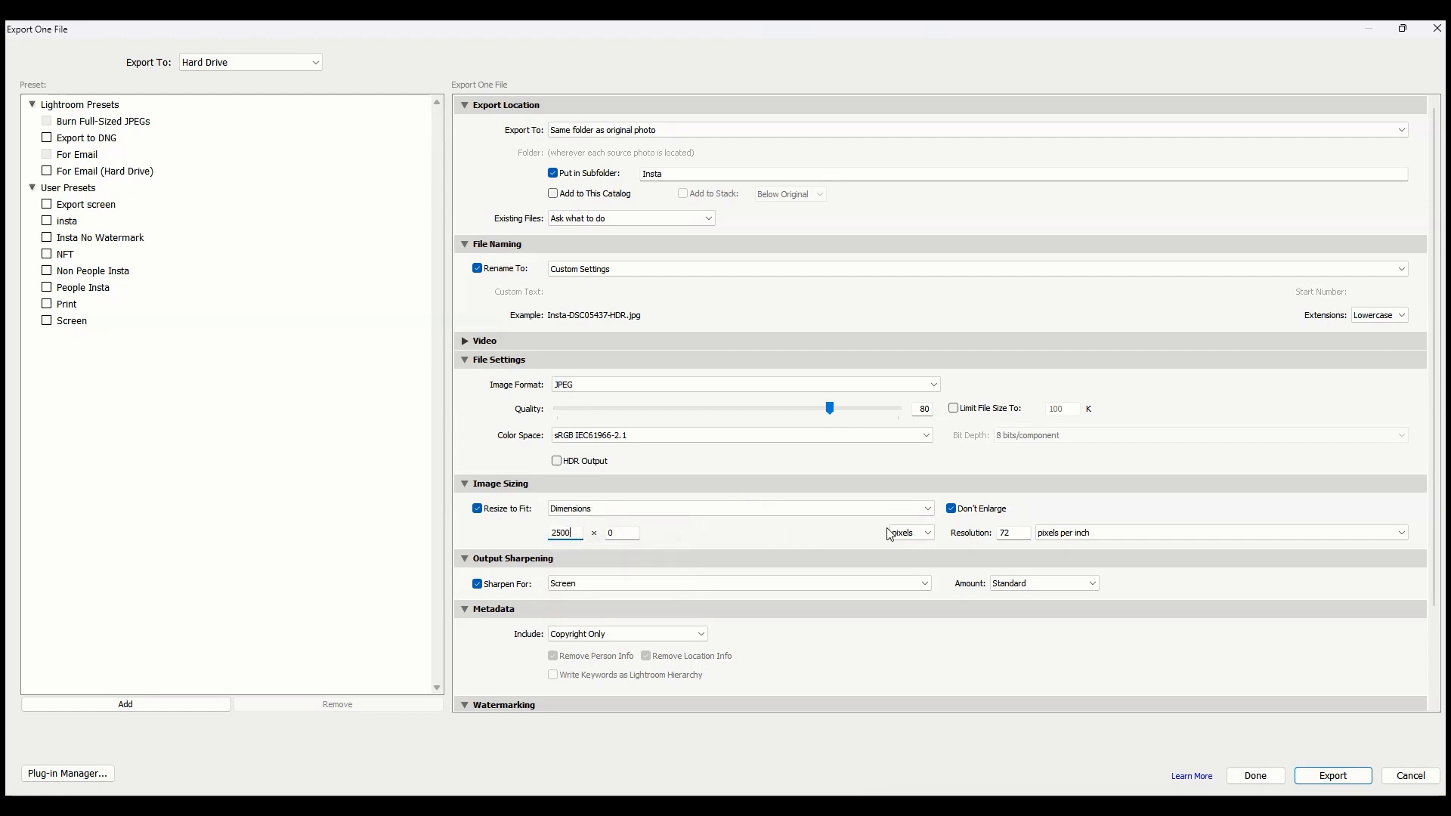
Set the export resolution to 300 pixels per inch
click(911, 534)
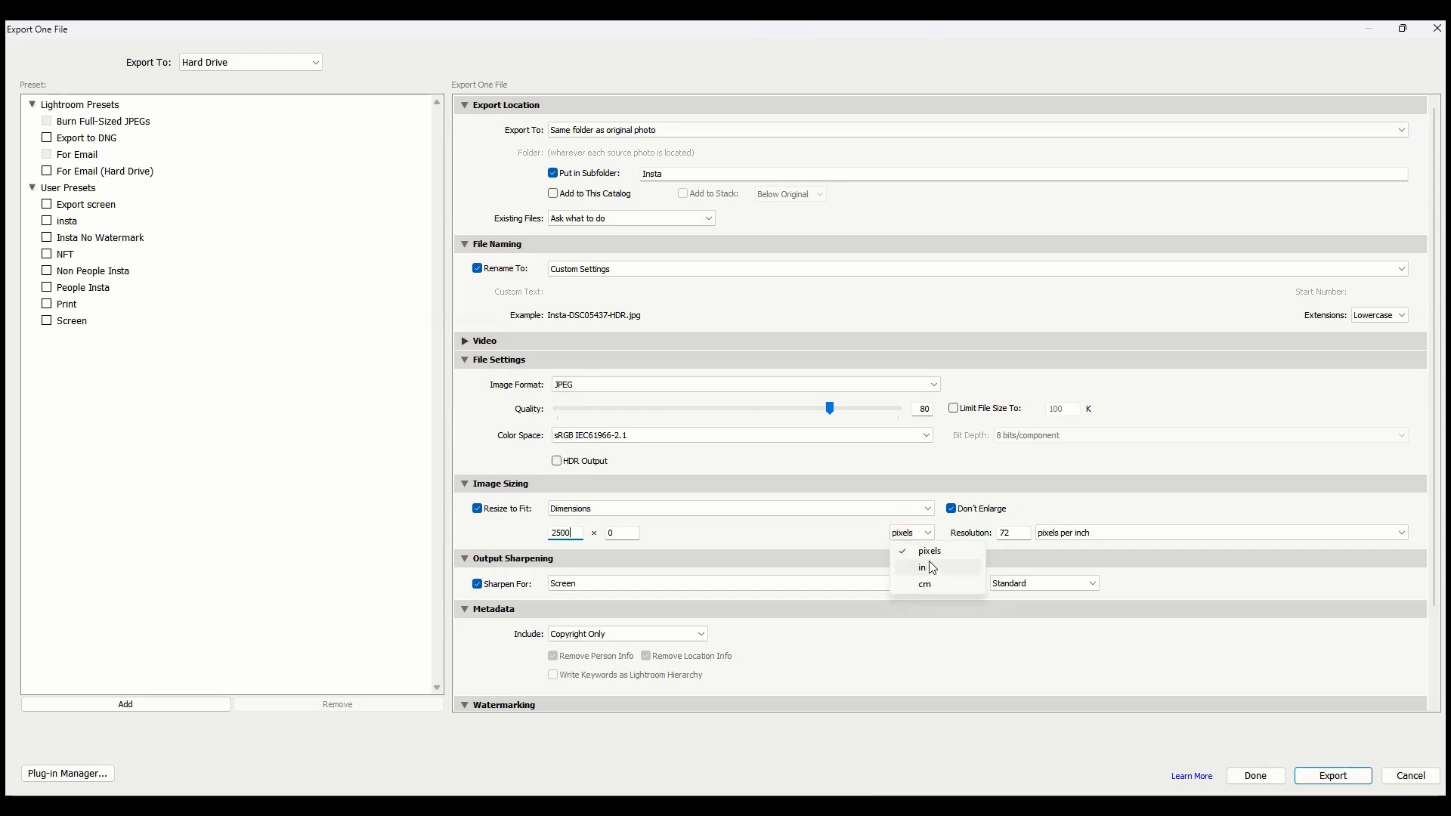
click(1017, 535)
click(1019, 535)
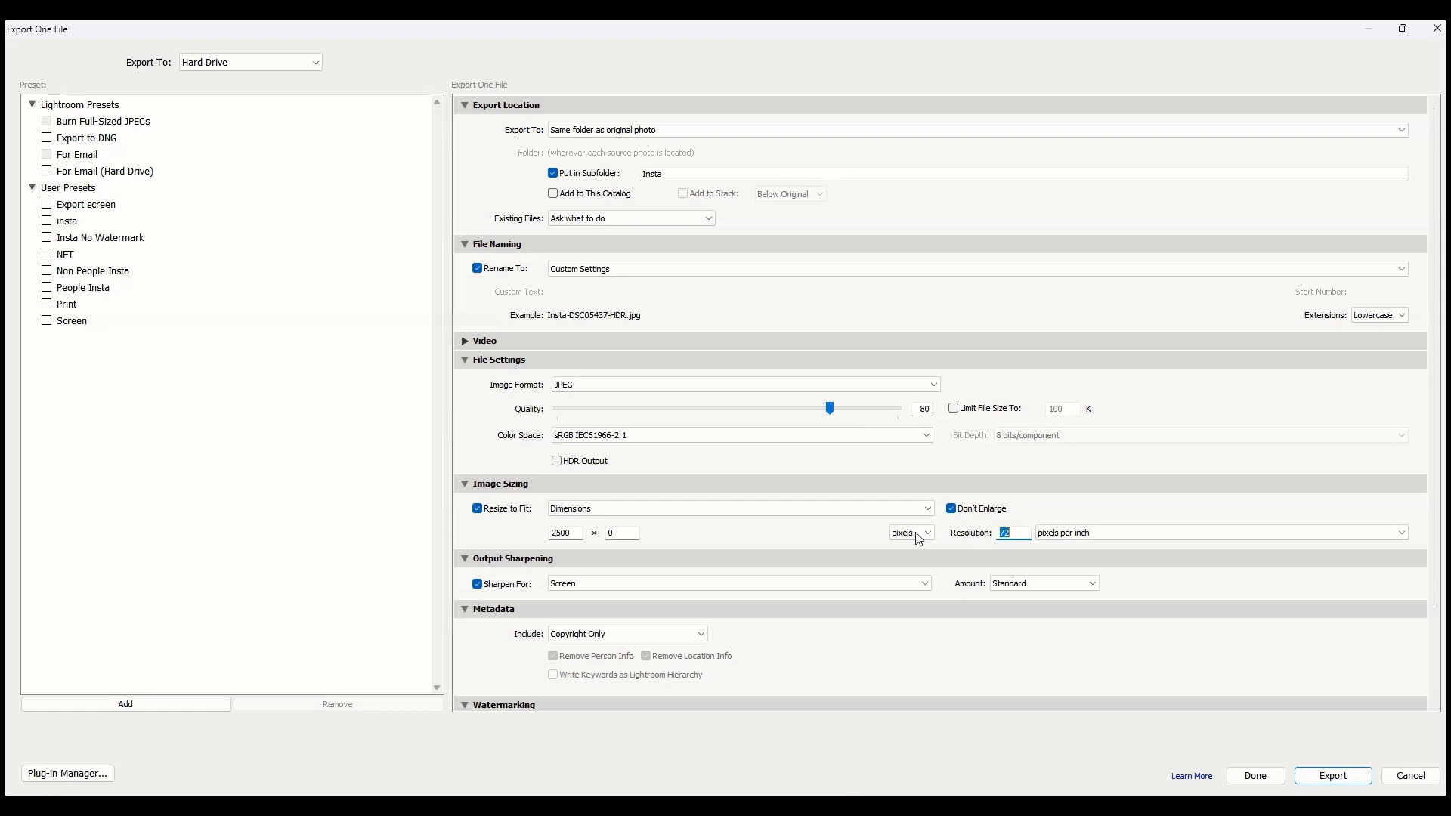
text(300)
drag(1027, 534, 986, 541)
Change the export size unit to inches and set the dimensions to 4 × 6 in
click(912, 533)
click(921, 565)
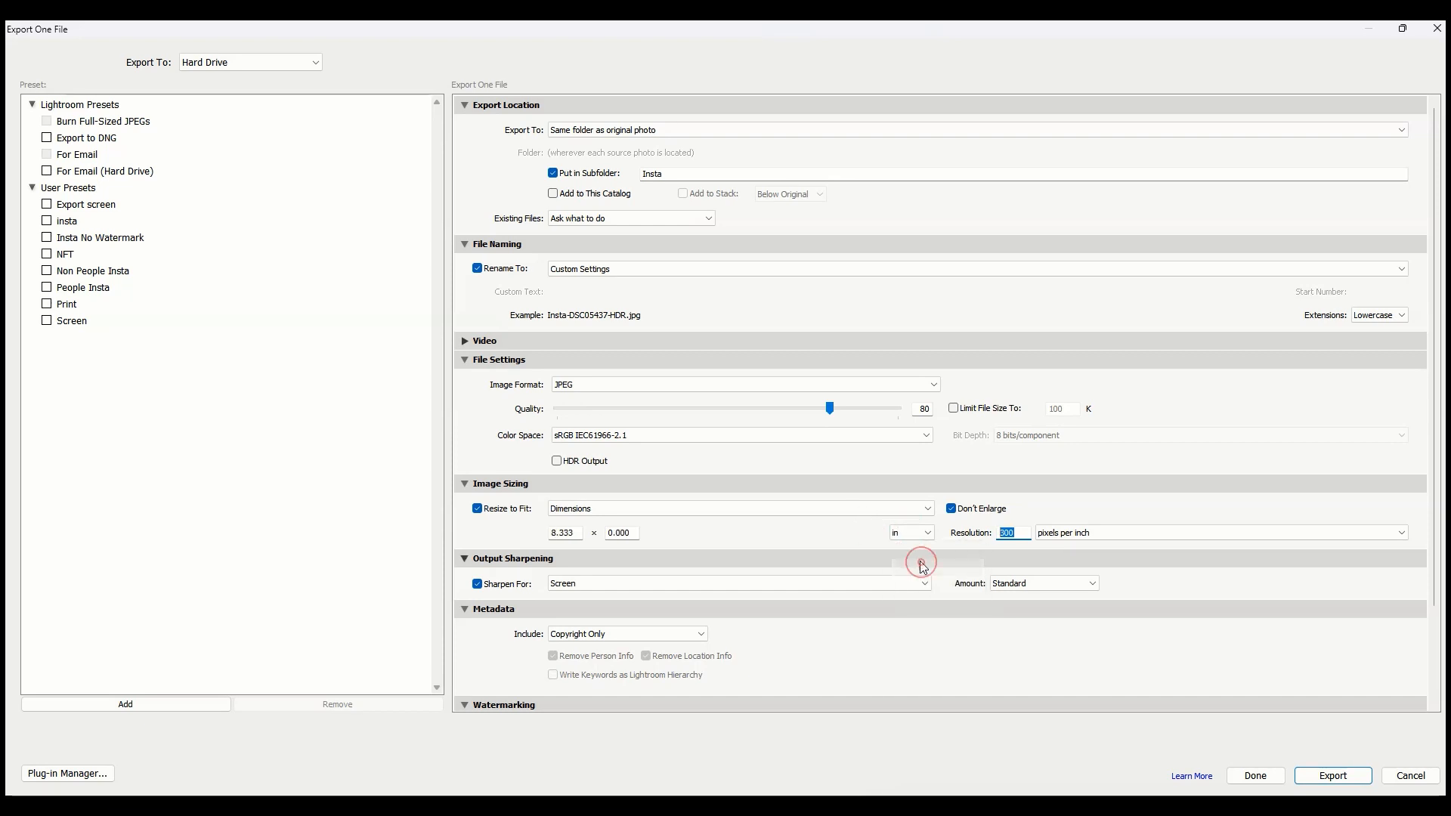
click(582, 532)
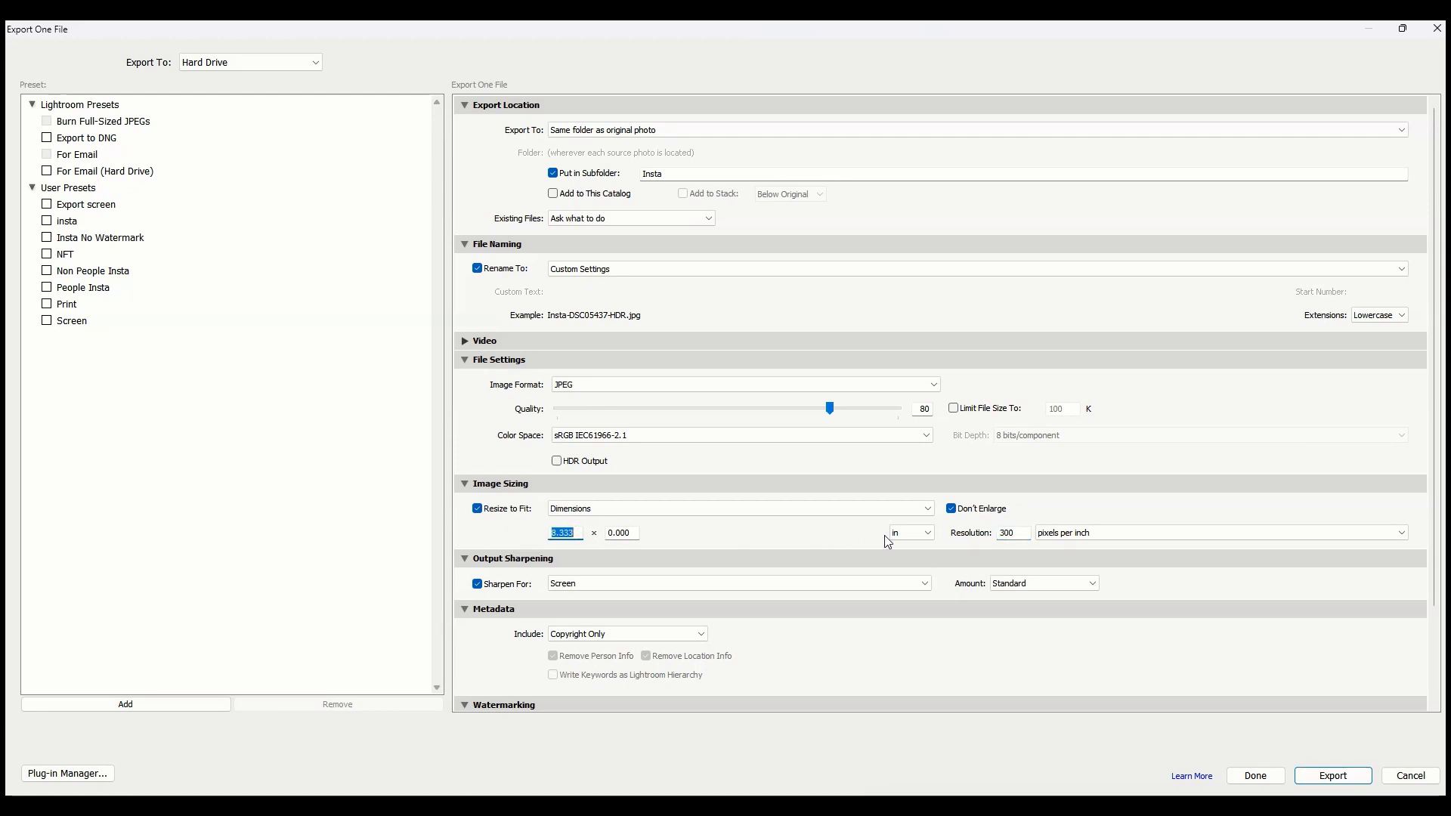
text(4)
key(Tab)
text(6)
Keep the resize method on Dimensions and switch the export size unit back to pixels
click(714, 508)
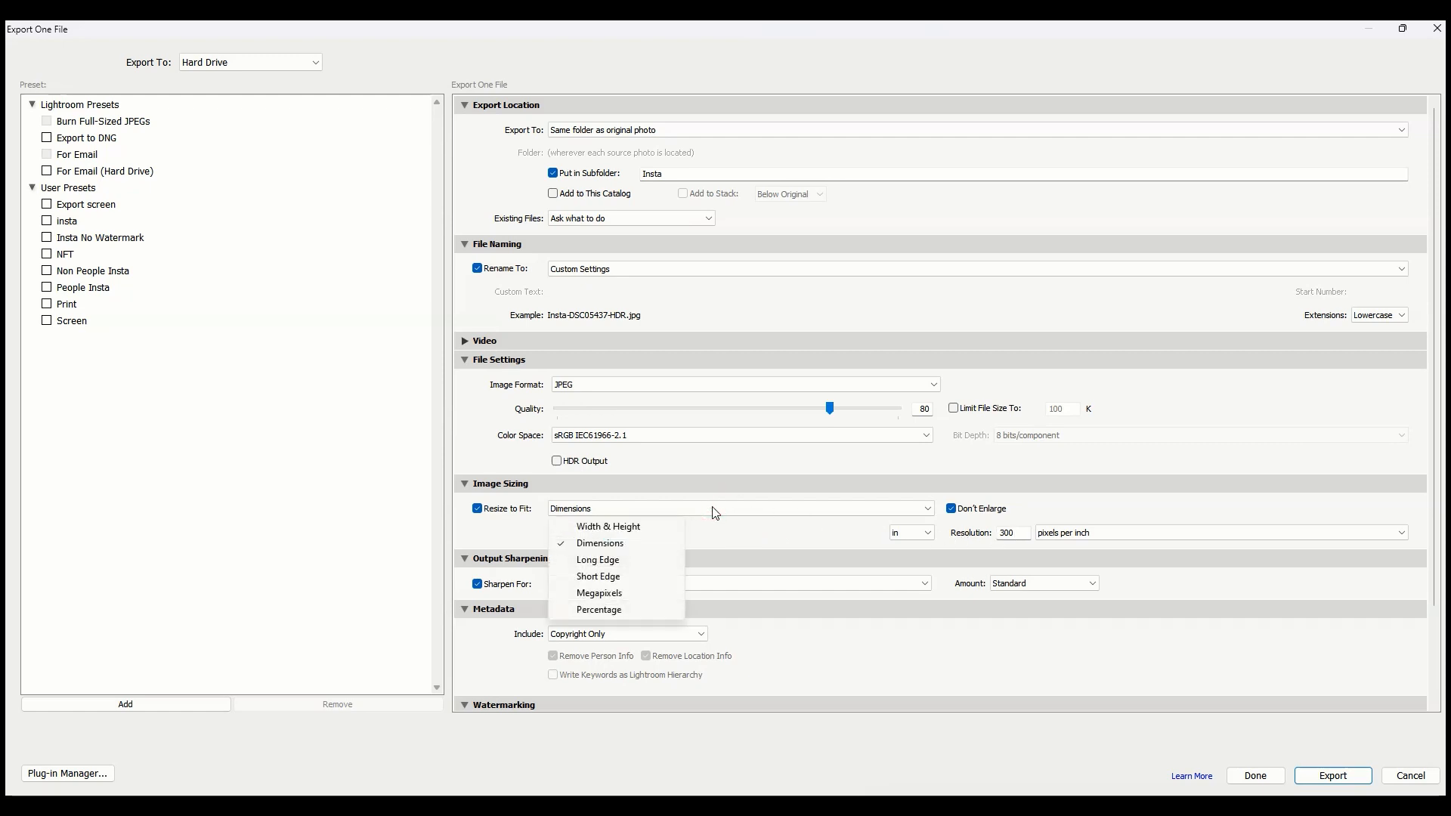
click(752, 534)
click(911, 533)
click(918, 557)
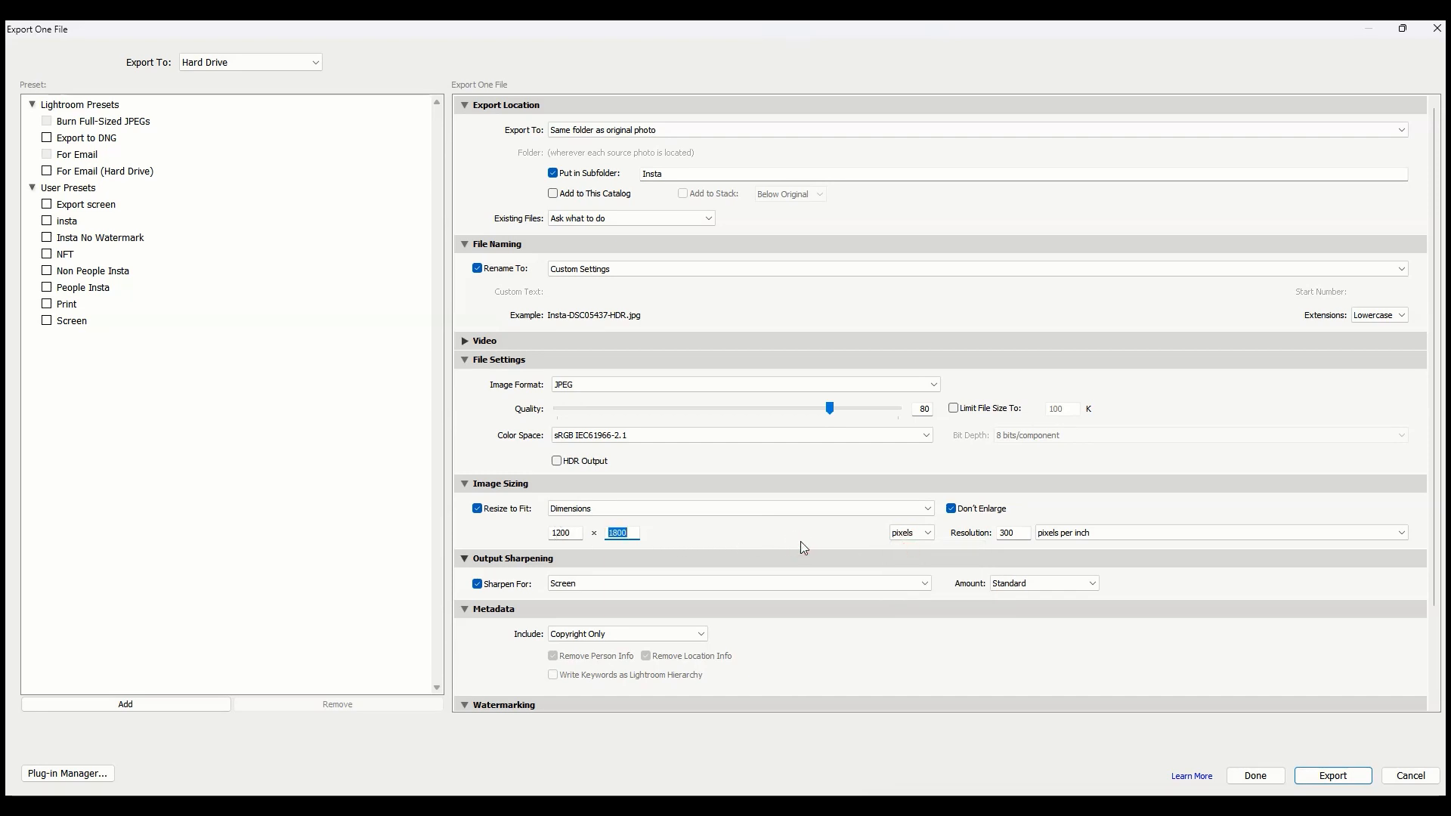
Try including All Metadata in the exported file, and return the metadata option to Copyright Only
scroll(693, 587, down, 3)
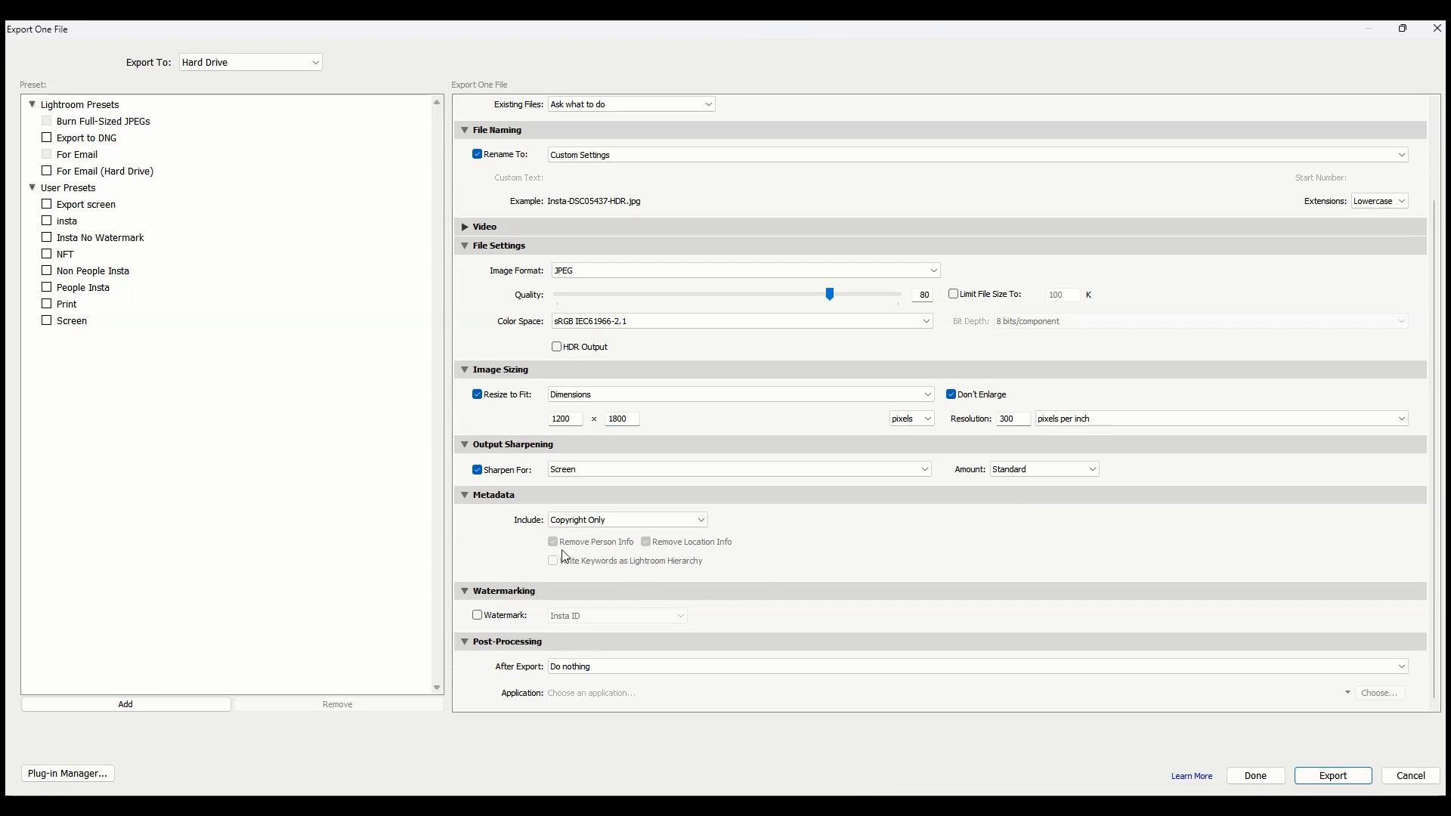
click(592, 521)
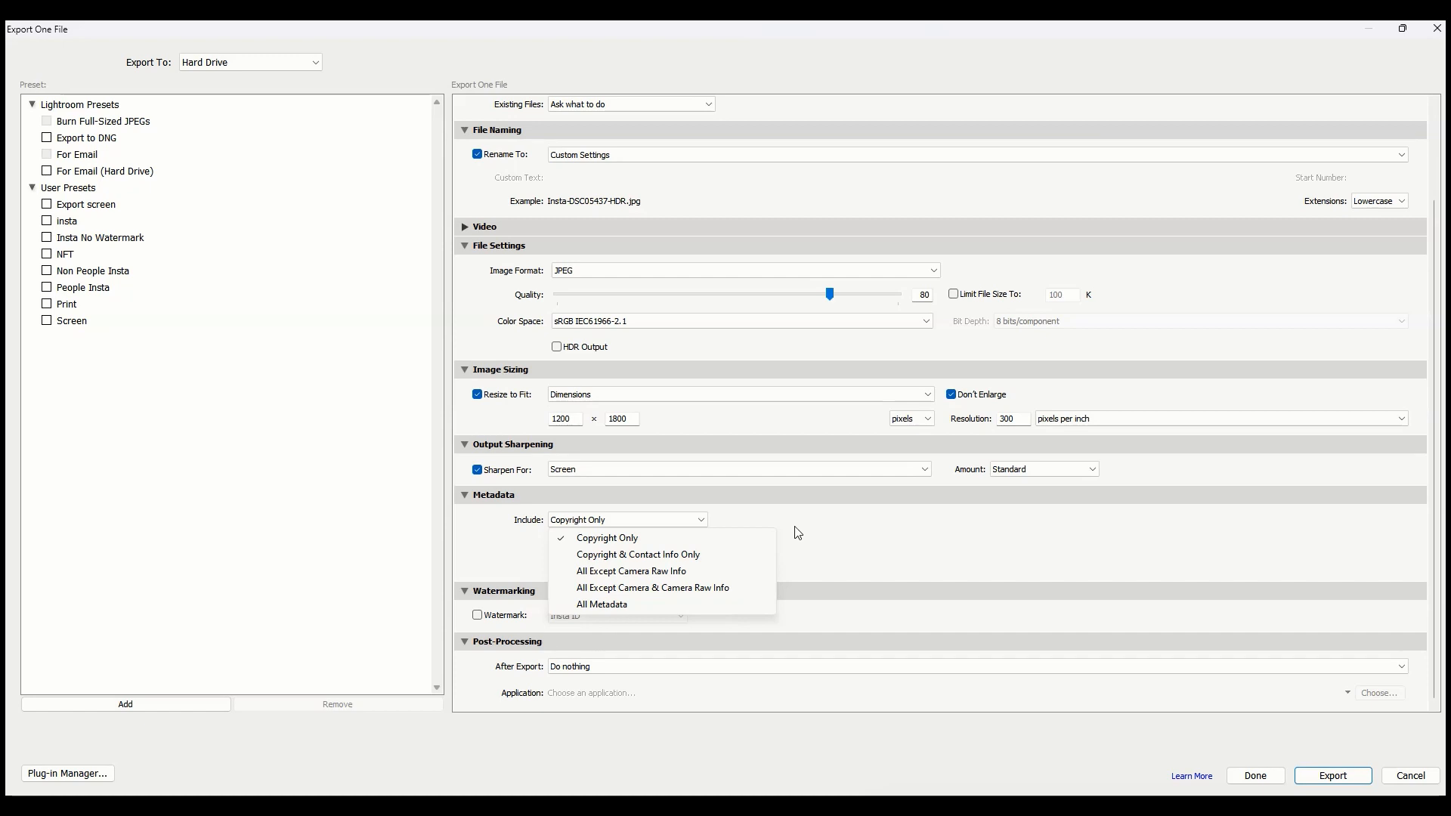
click(630, 603)
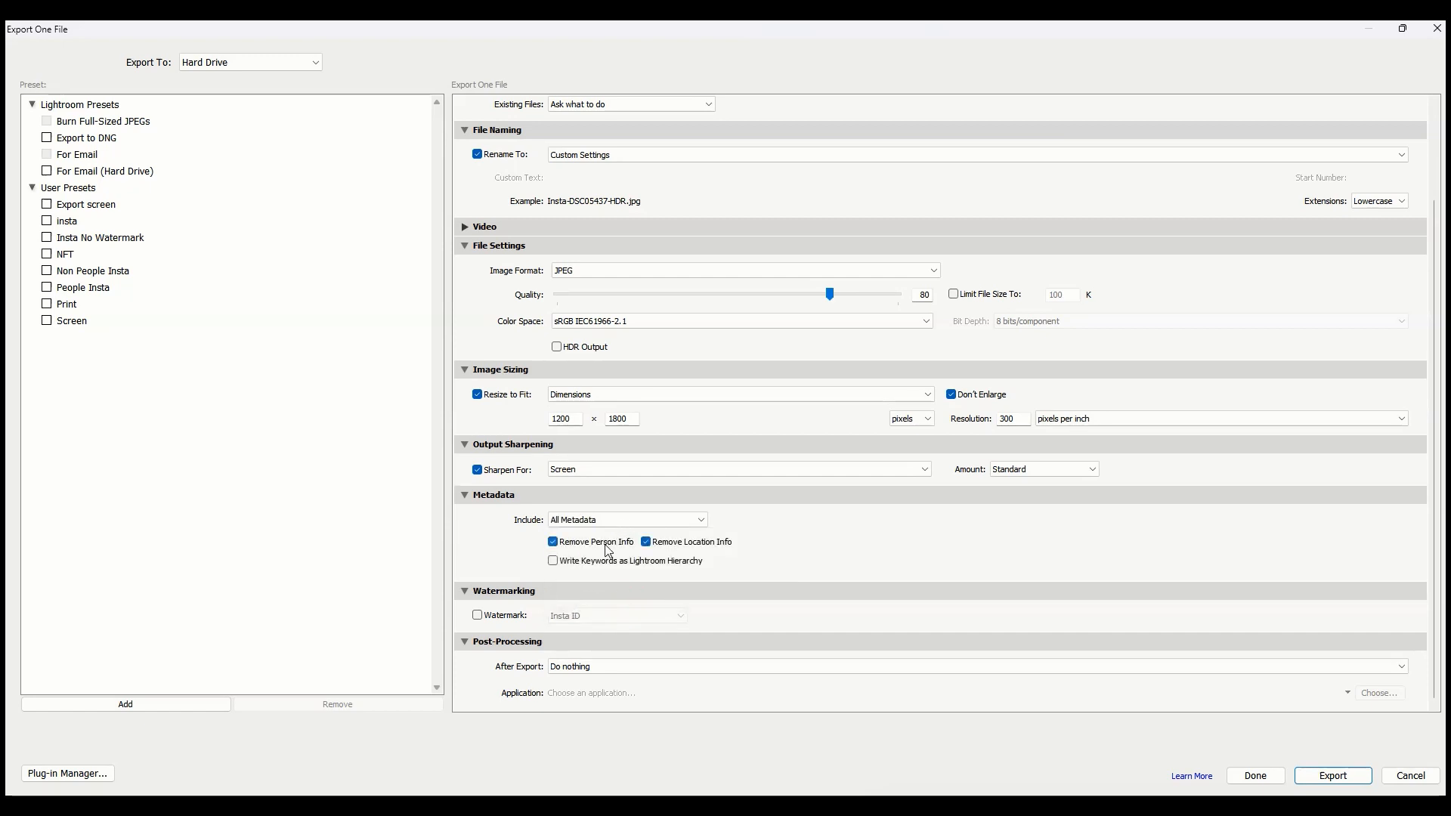
click(593, 520)
click(597, 541)
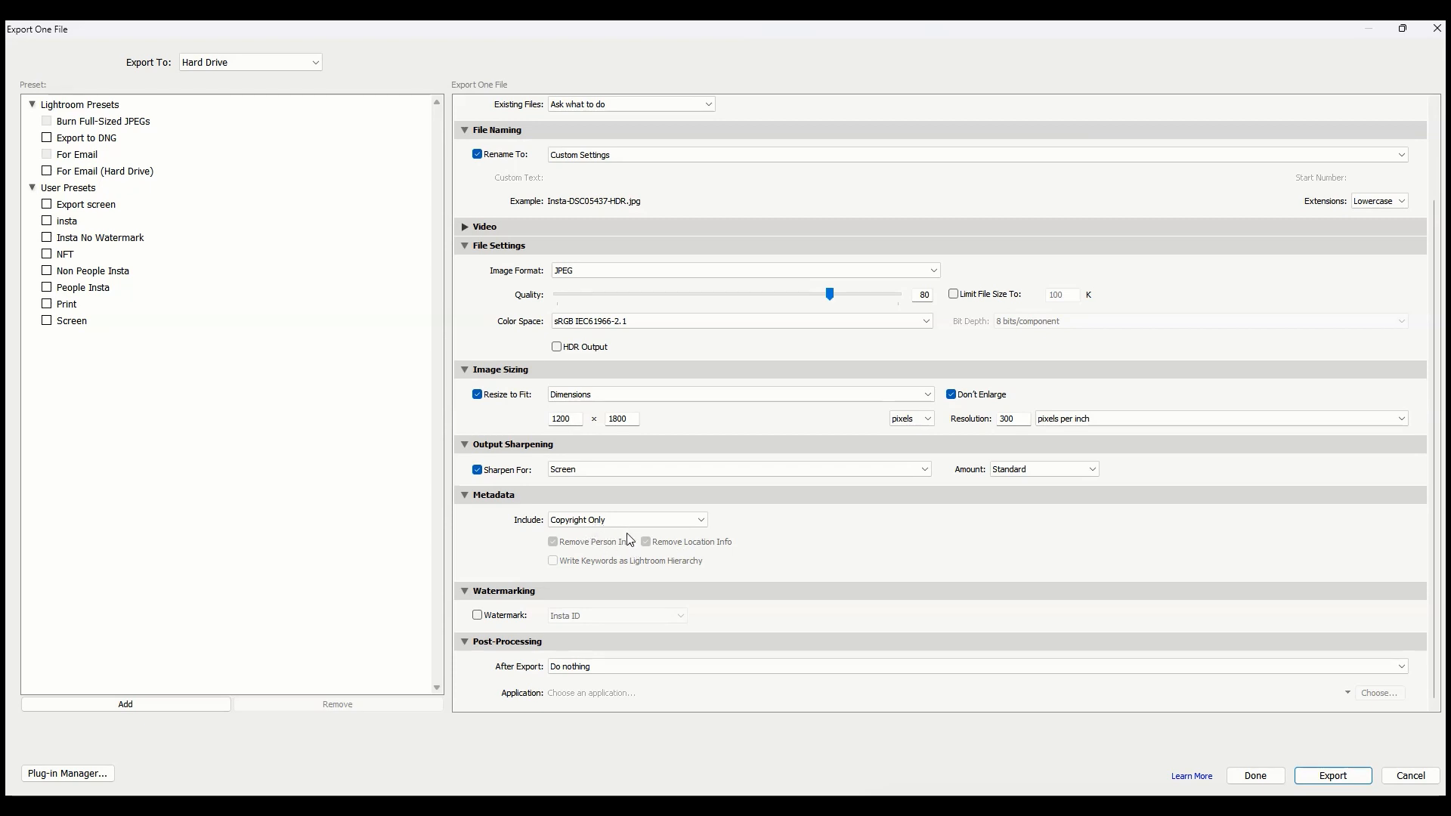
click(604, 522)
click(599, 519)
click(597, 520)
click(582, 536)
Save the current export settings as a user preset named fgfd, and leave the export settings without exporting
click(130, 701)
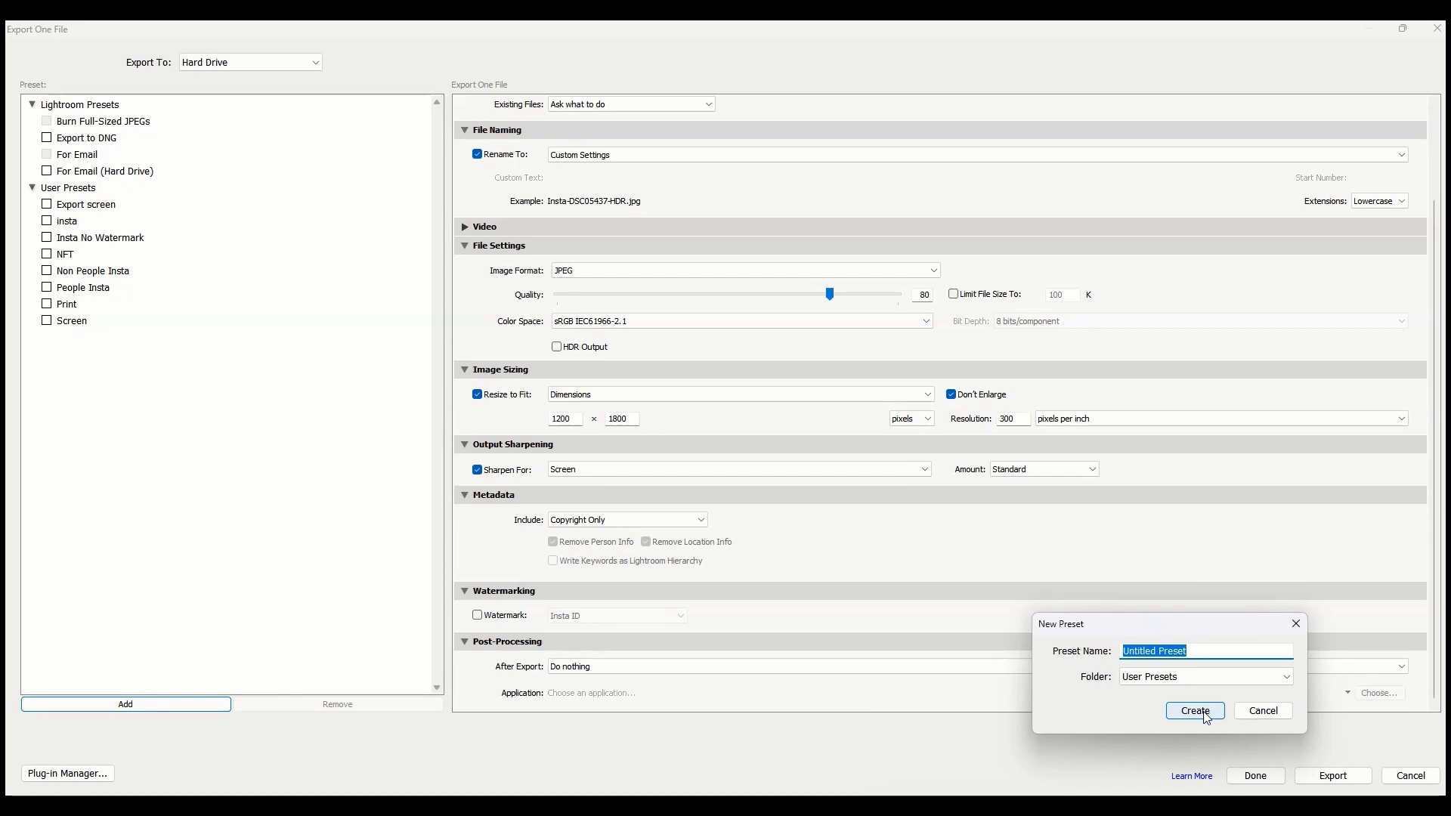
text(fgfd)
click(1209, 714)
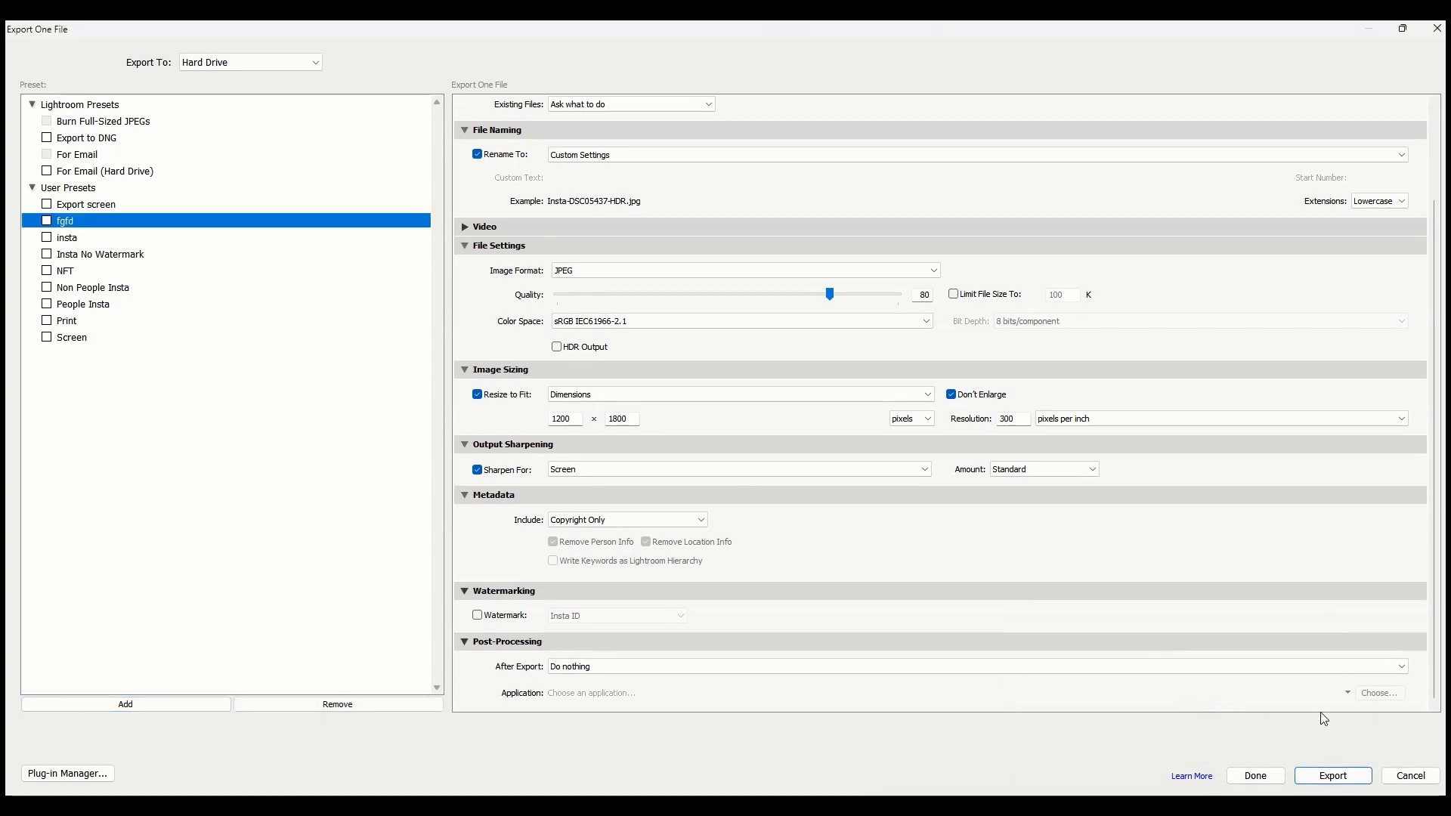
click(1427, 779)
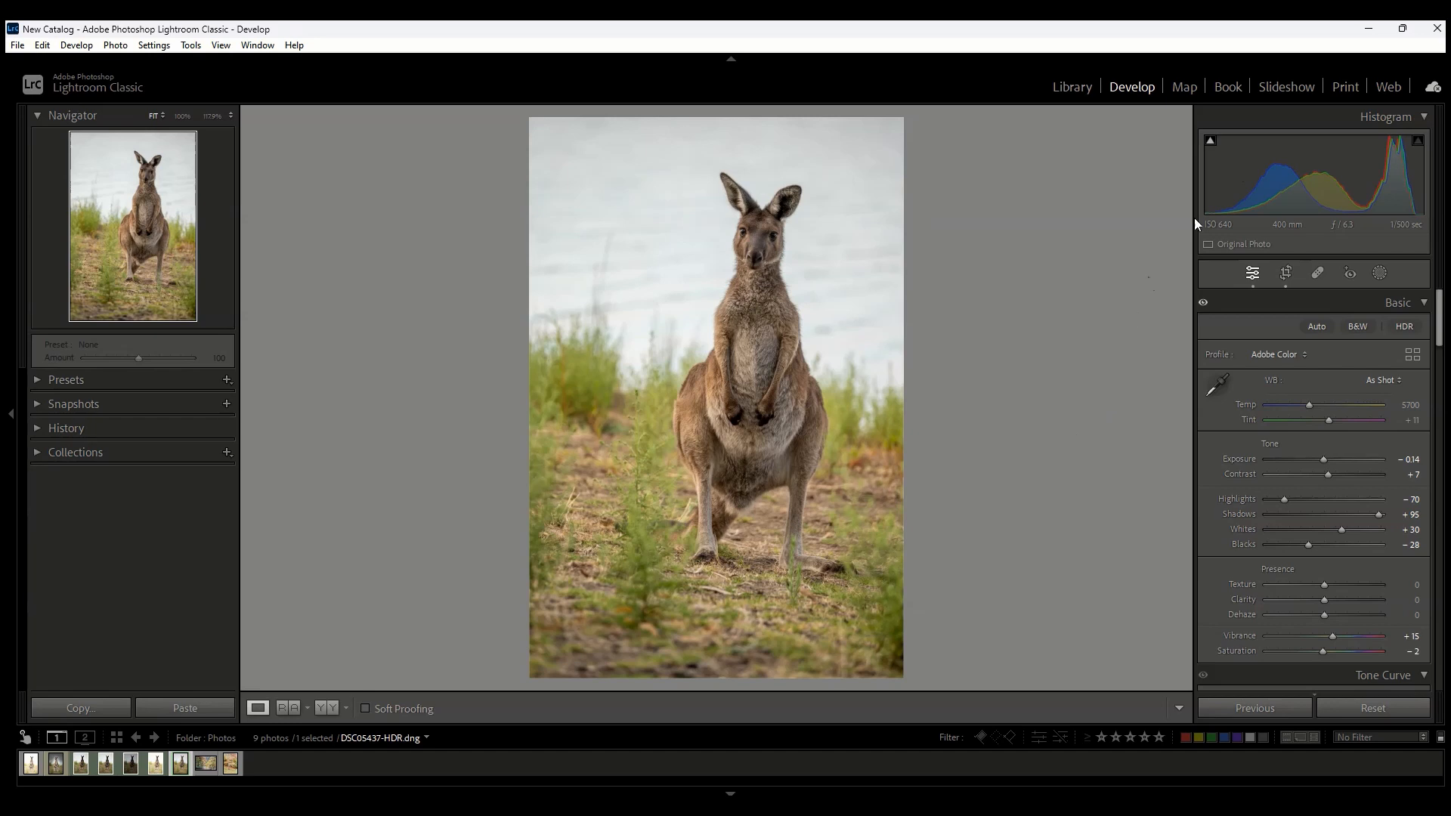
Quit the program, confirming the exit, and review the catalog backup frequency choices without changing them
click(1433, 32)
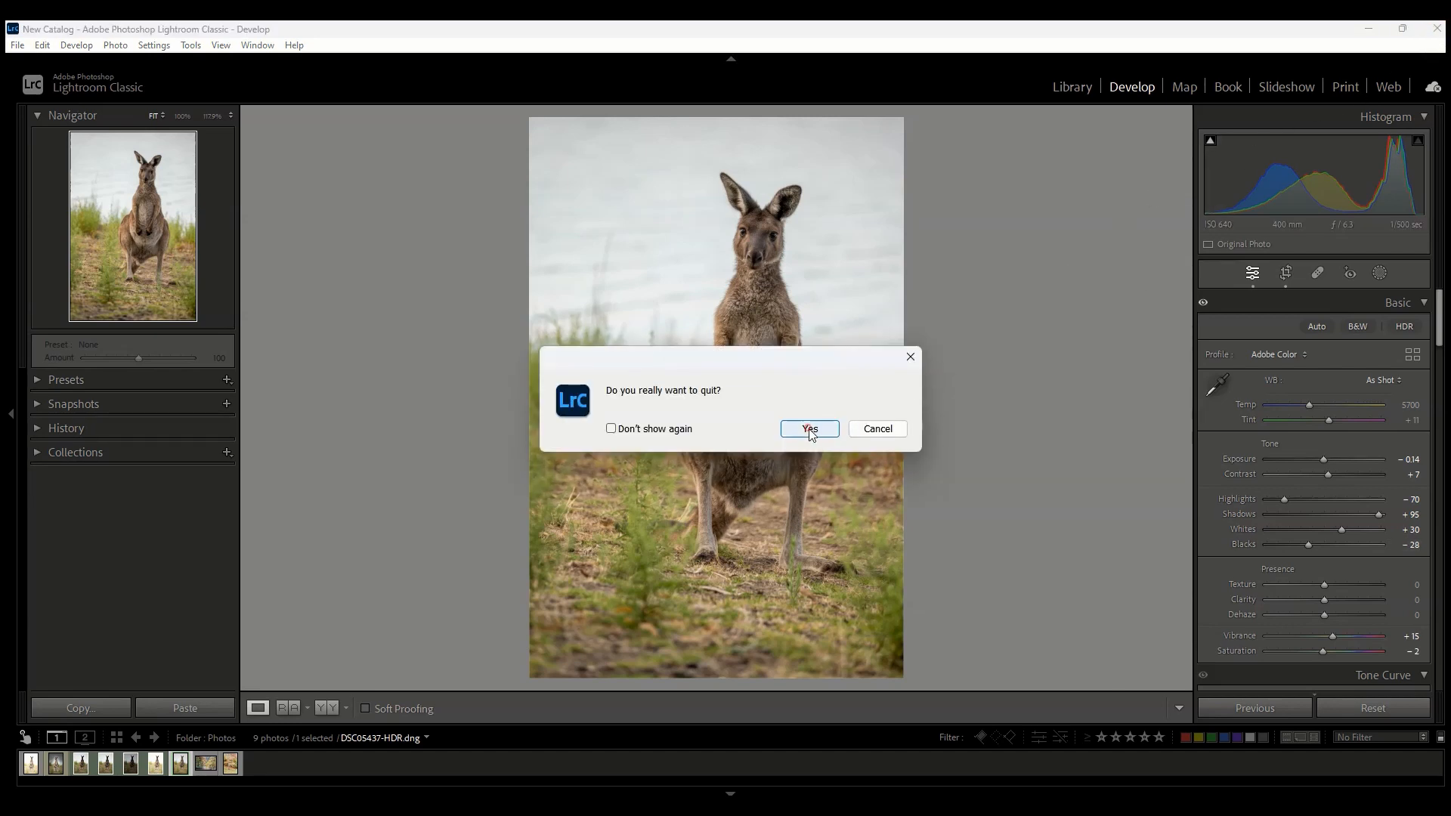
click(809, 430)
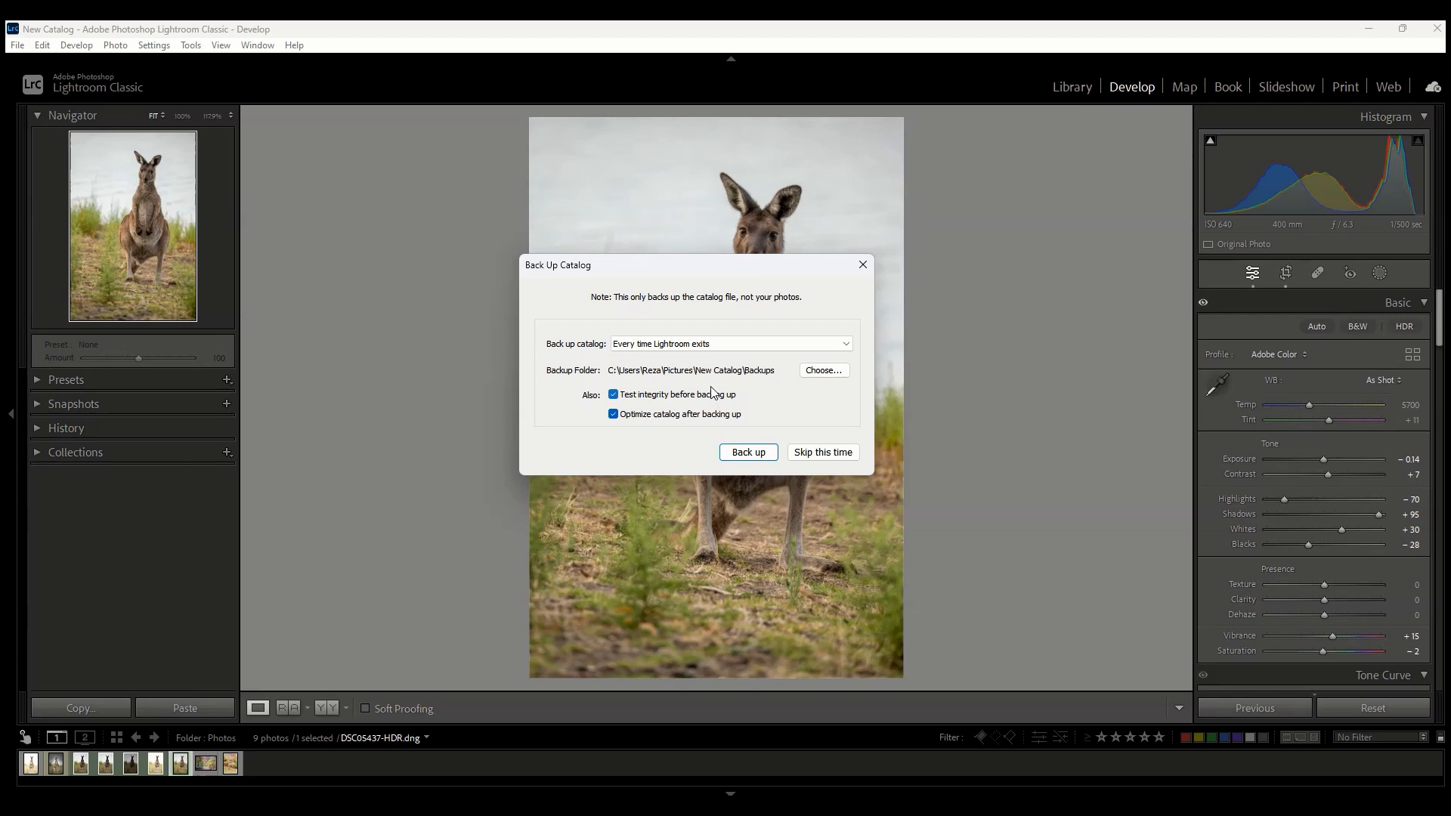
click(719, 344)
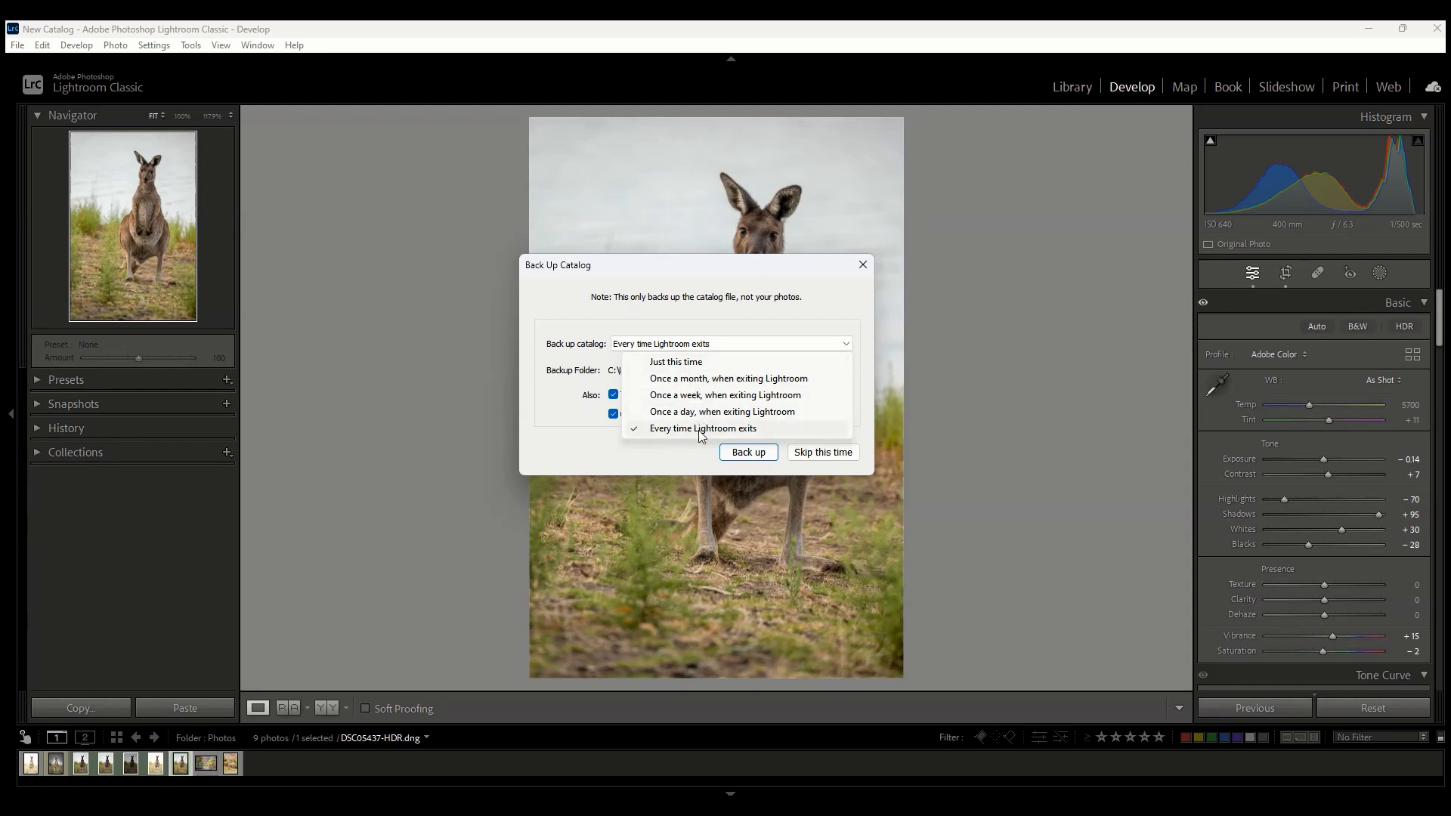
click(575, 421)
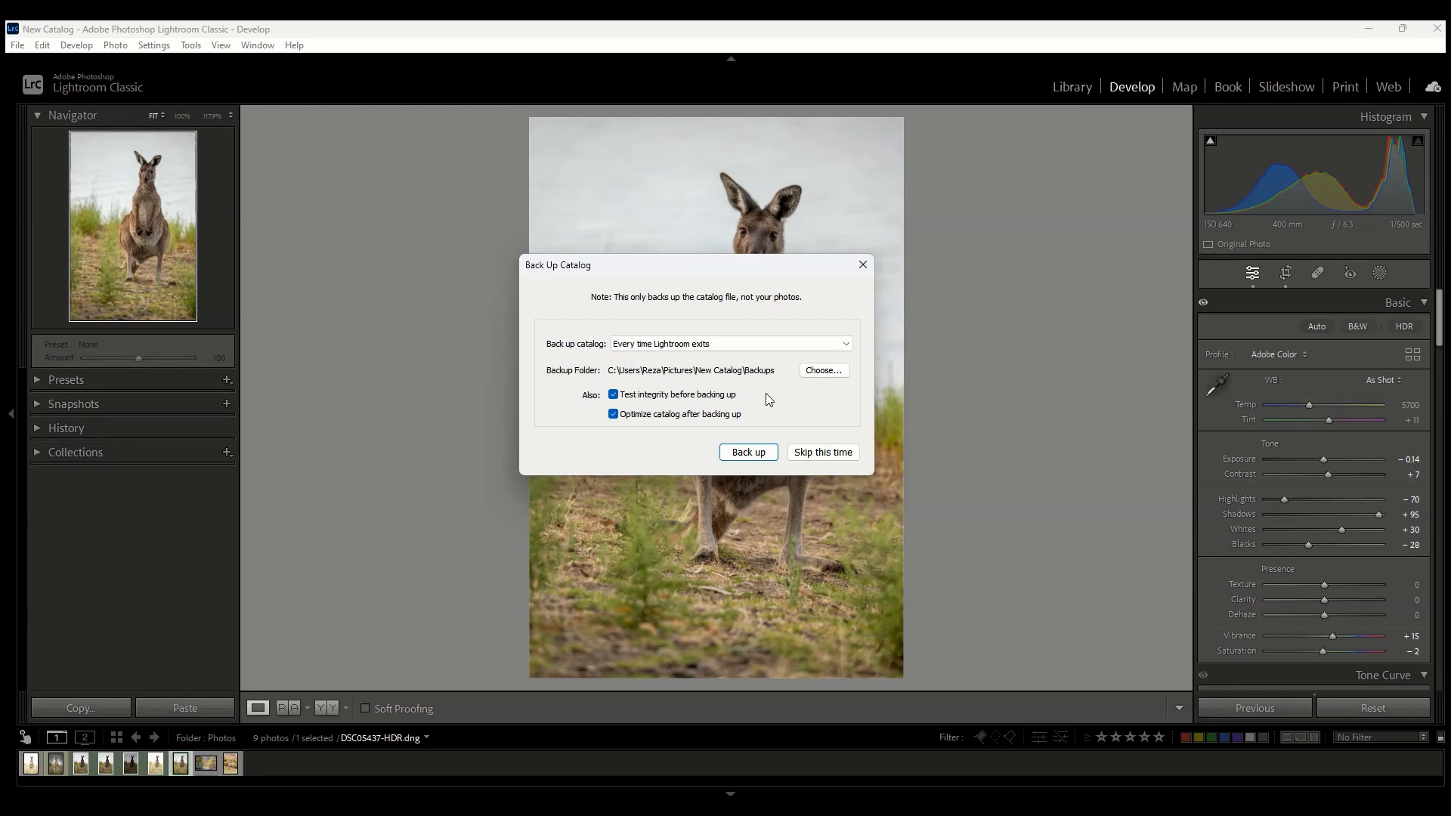
Look at the integrity test and backup folder options without changing them, and skip the catalog backup this time
click(620, 398)
click(621, 397)
click(811, 372)
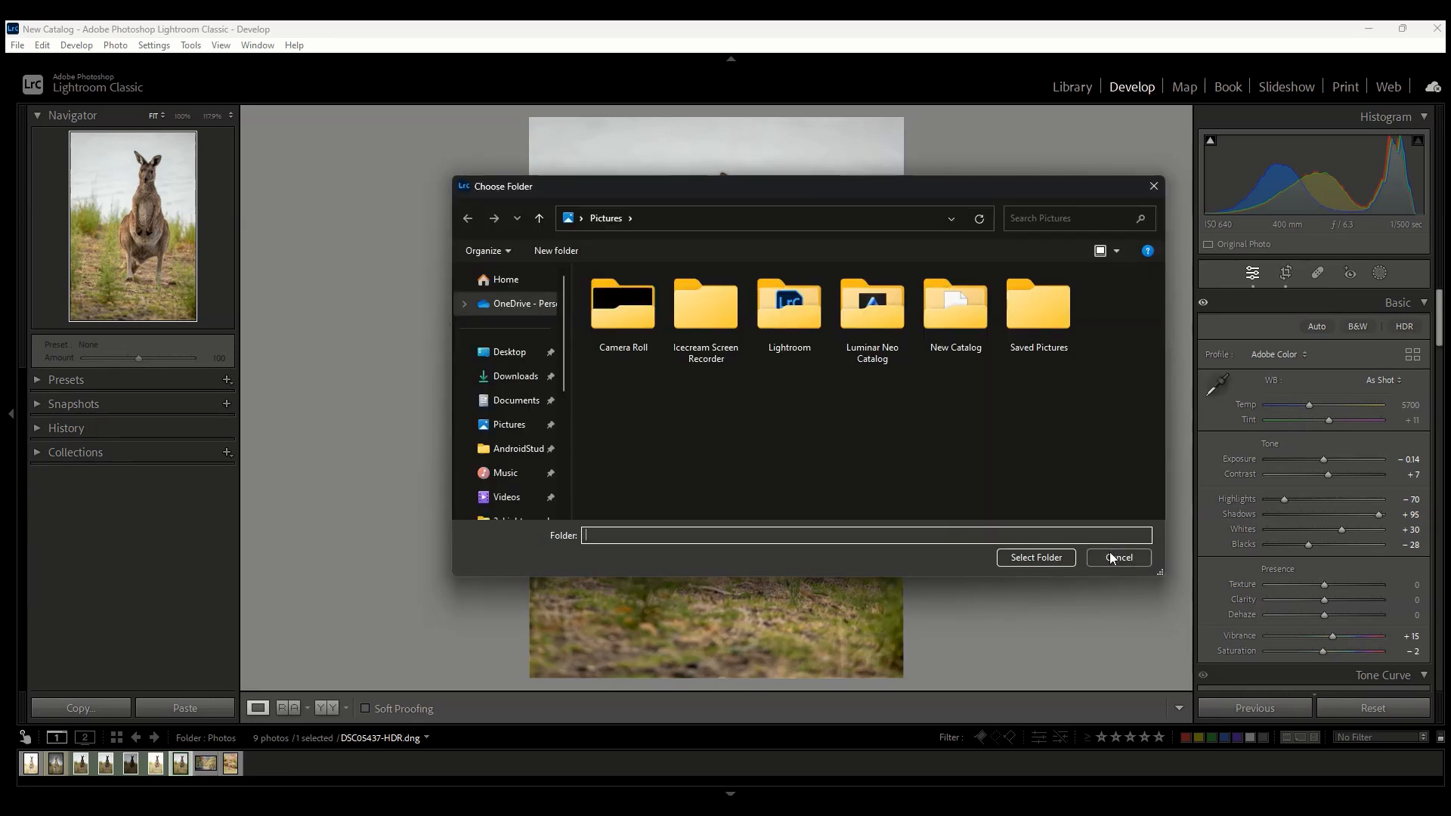
click(1111, 557)
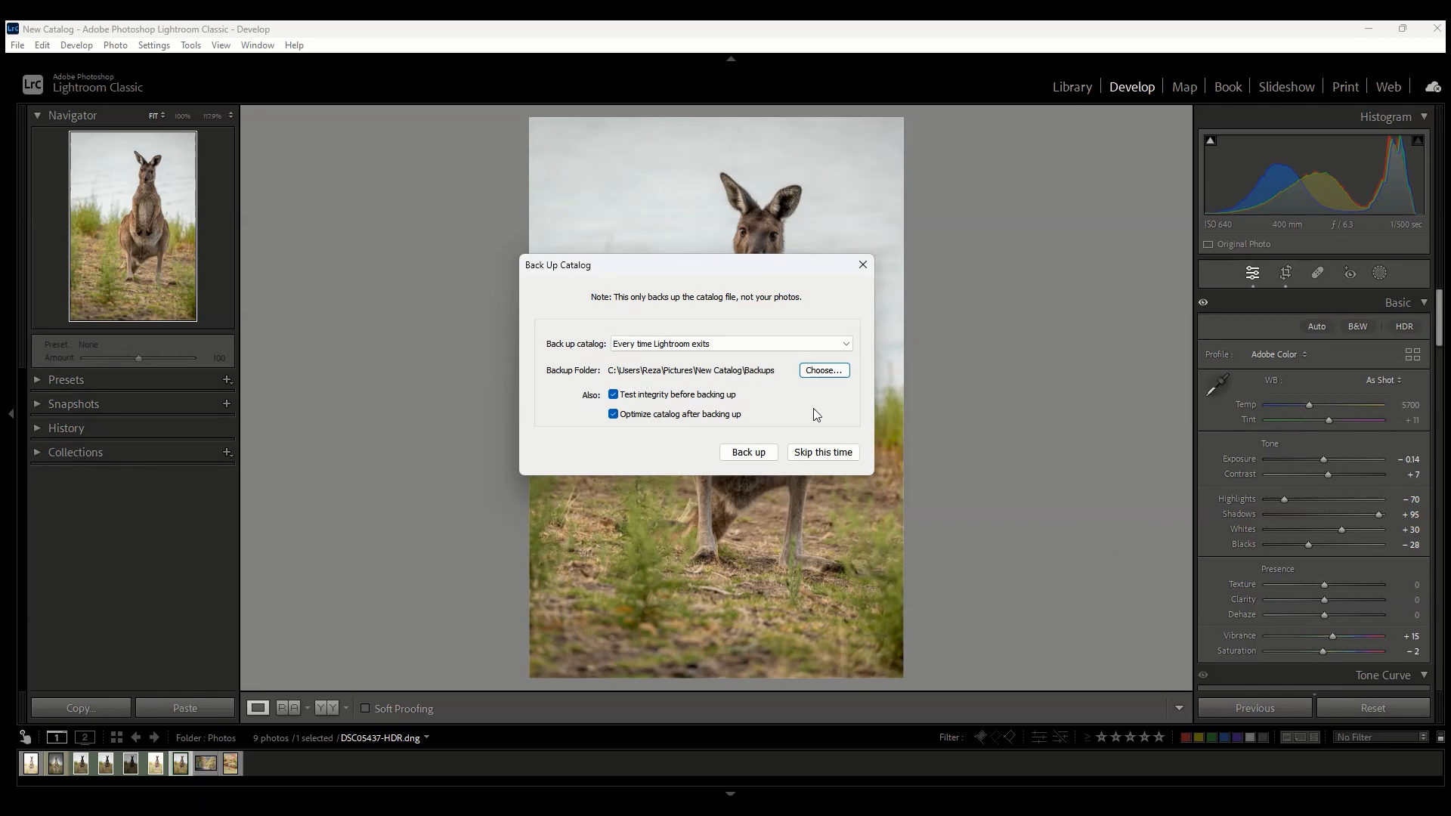
click(796, 453)
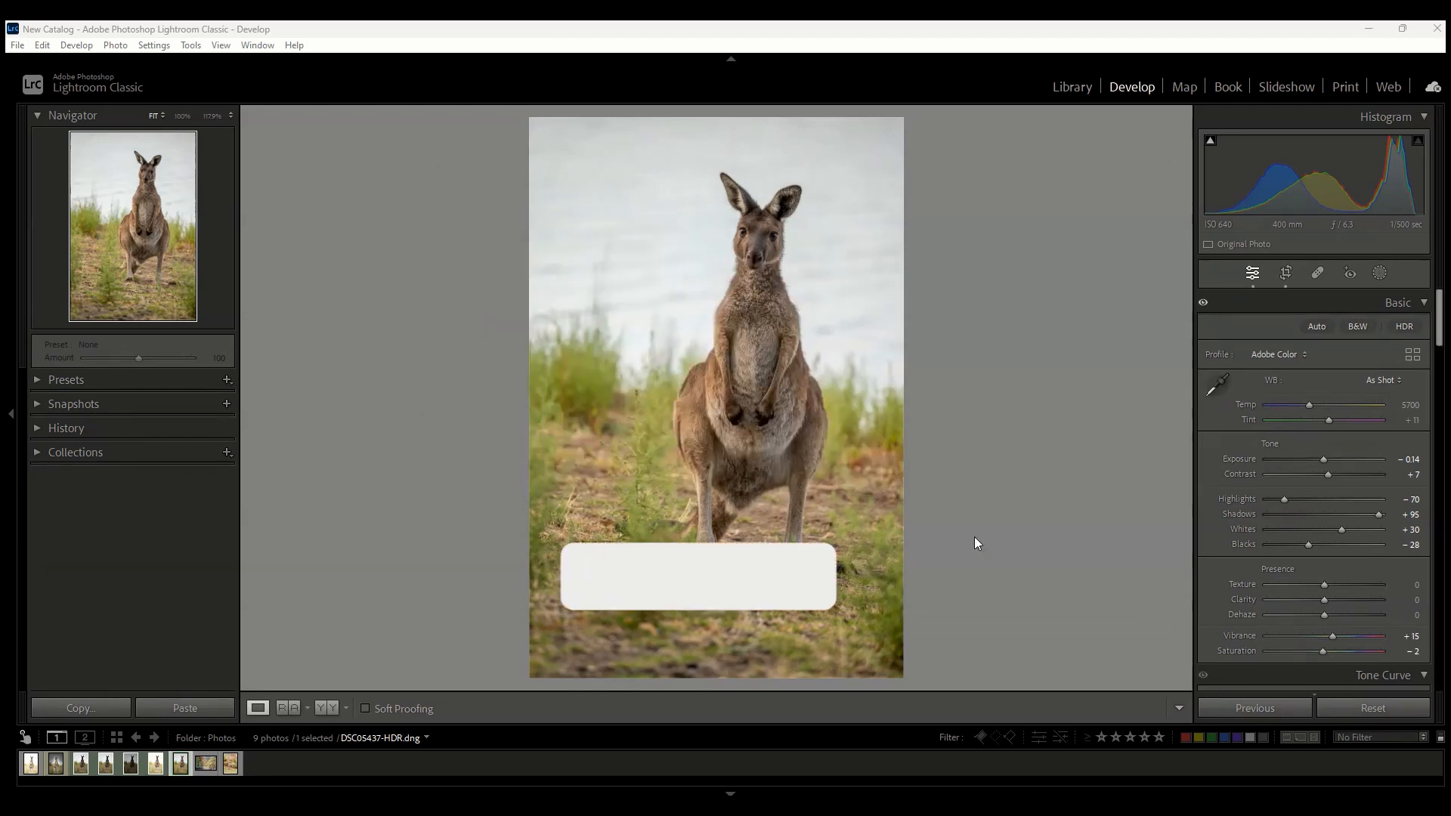